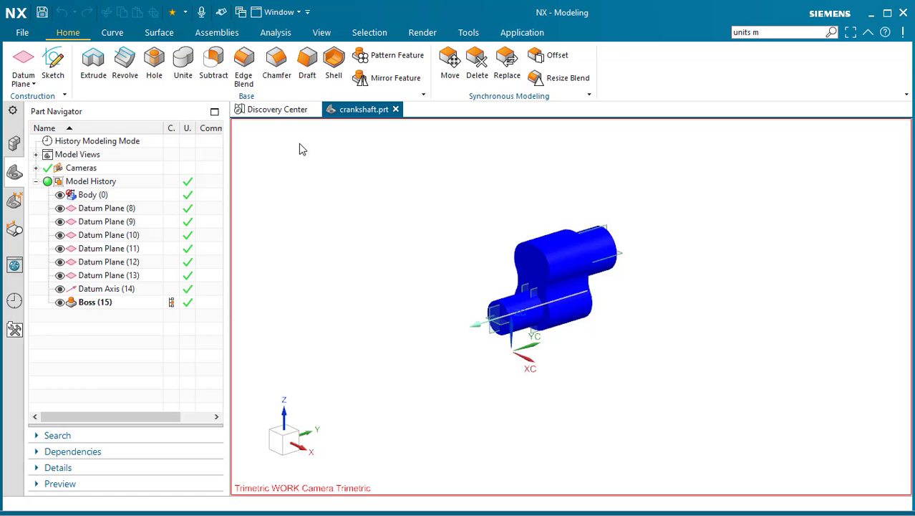
Check that the crankshaft part's Displayed Part properties show Units = Millimeters, then close the dialog
left_click(23, 33)
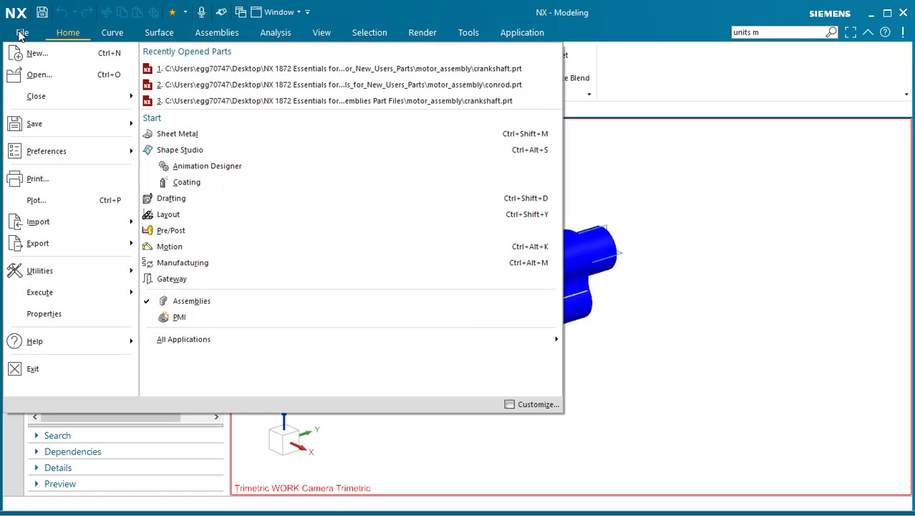
left_click(56, 313)
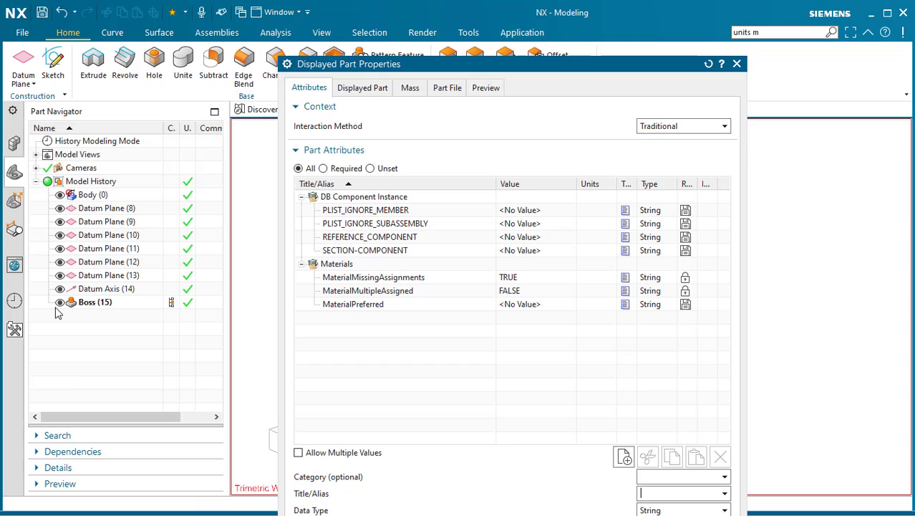
left_click(367, 90)
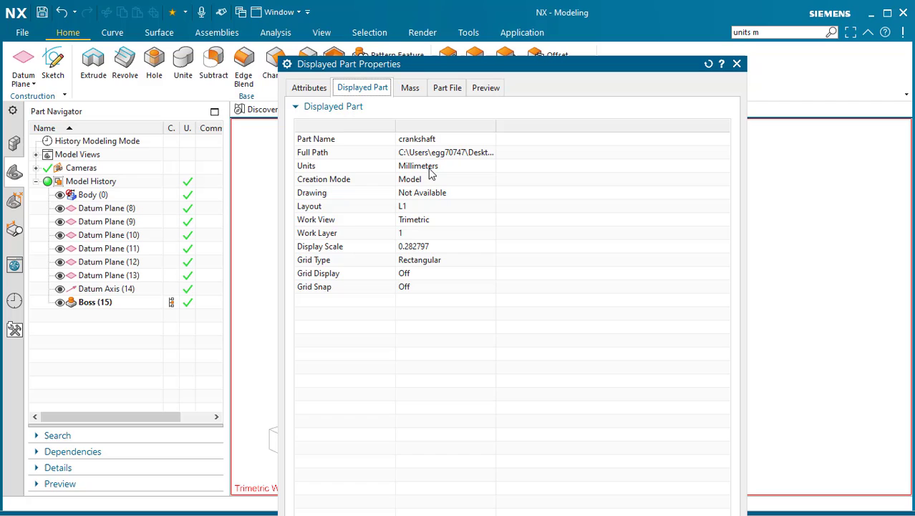
left_click(737, 64)
left_click(765, 34)
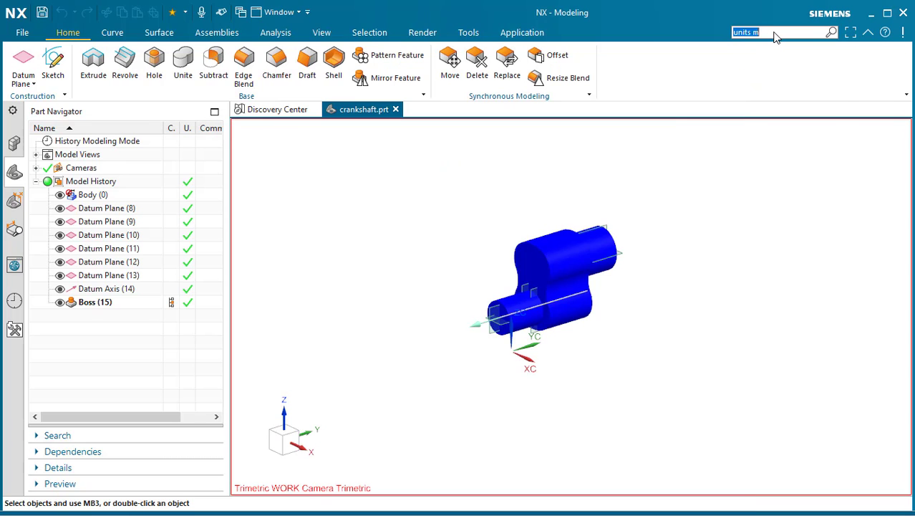
left_click(780, 108)
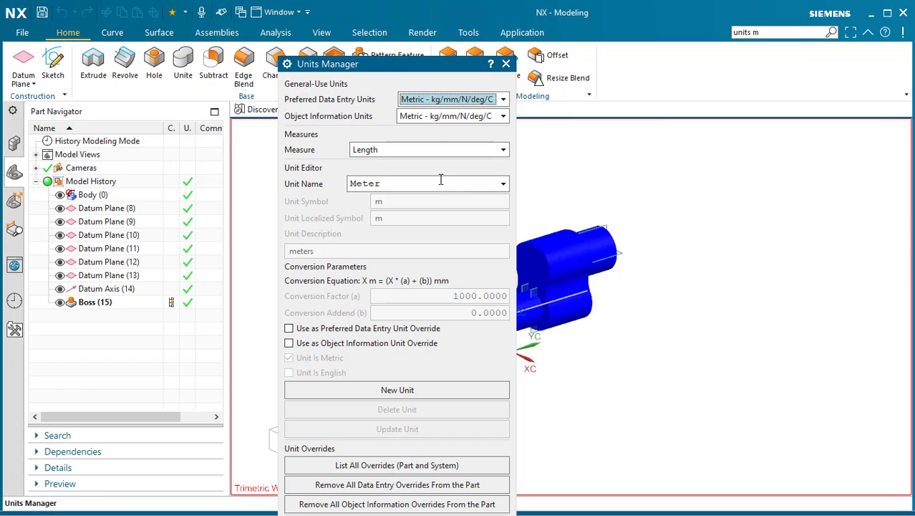
left_click(507, 65)
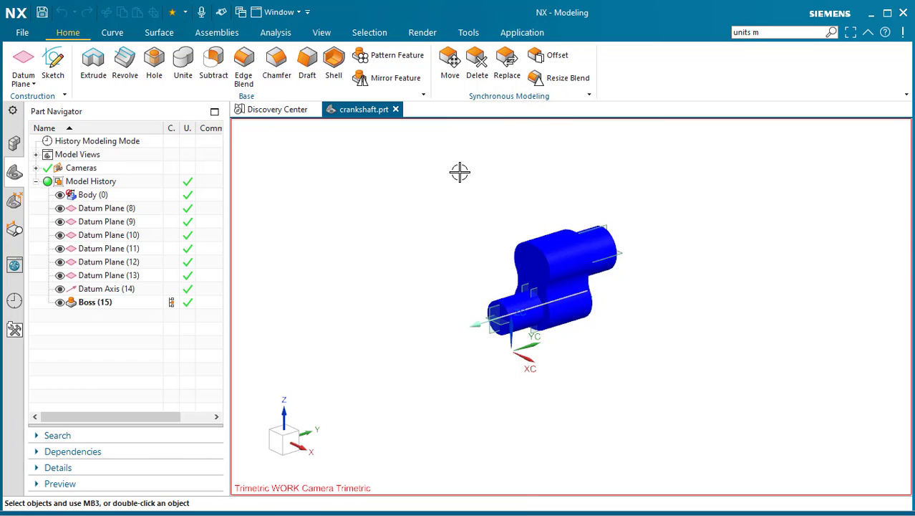
Launch Tool - NX Command Prompt from the Siemens NX group in the Start menu
key("super")
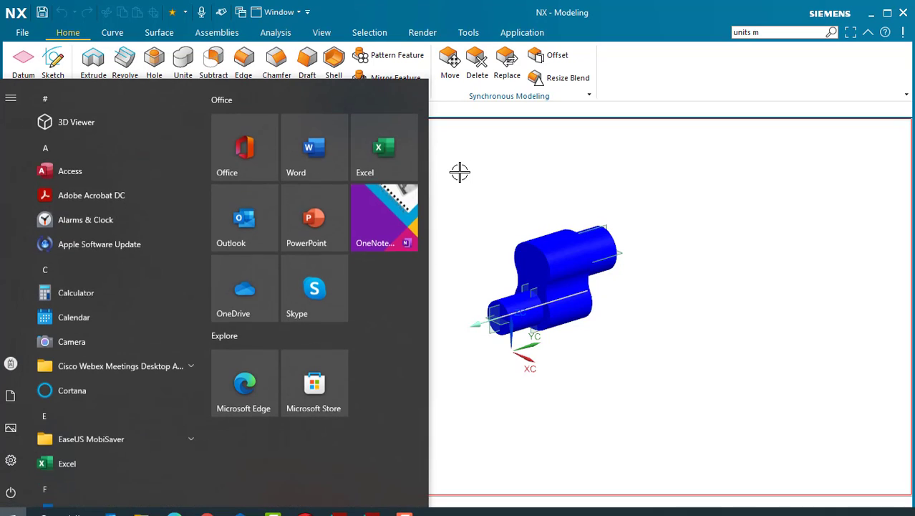
scroll(98, 403, "down", 3)
scroll(100, 404, "down", 10)
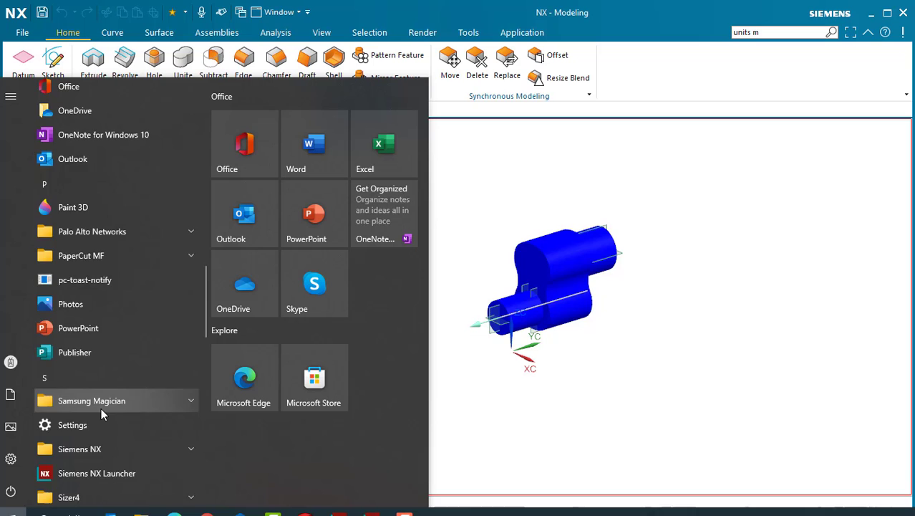
scroll(101, 407, "down", 3)
left_click(96, 258)
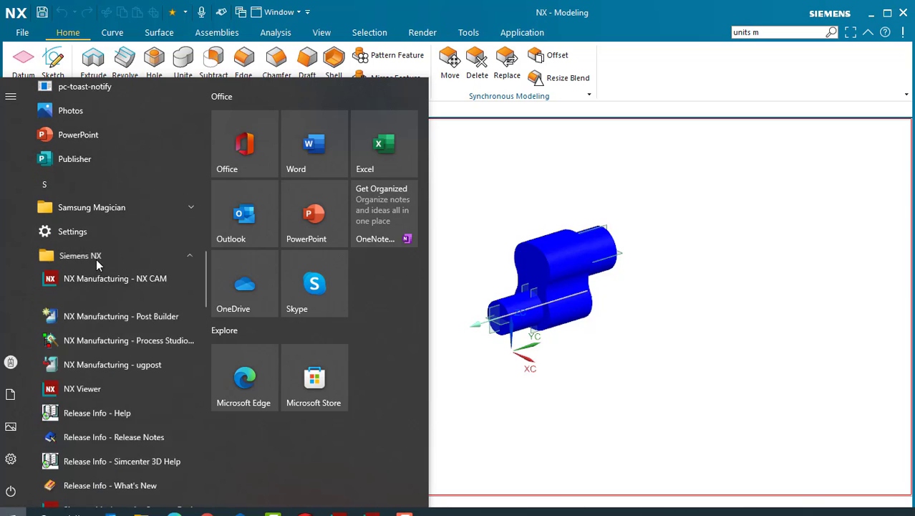
scroll(108, 308, "down", 5)
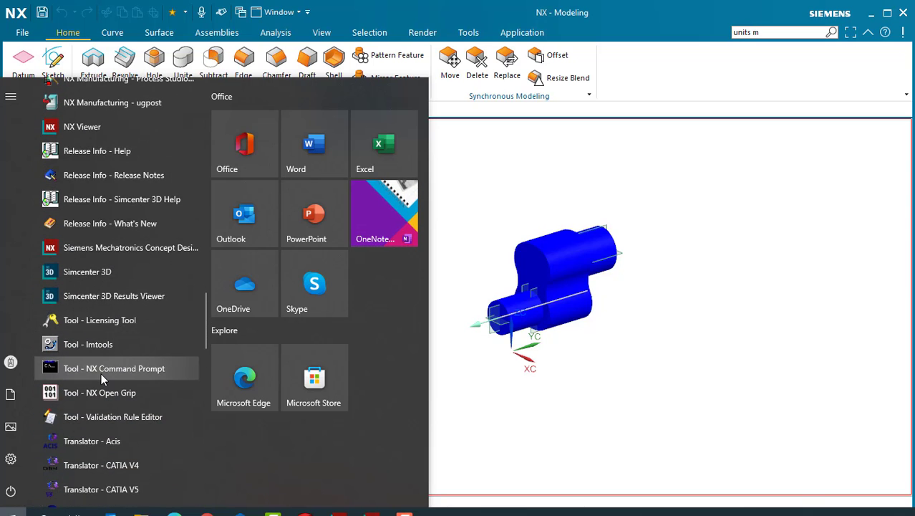
left_click(118, 372)
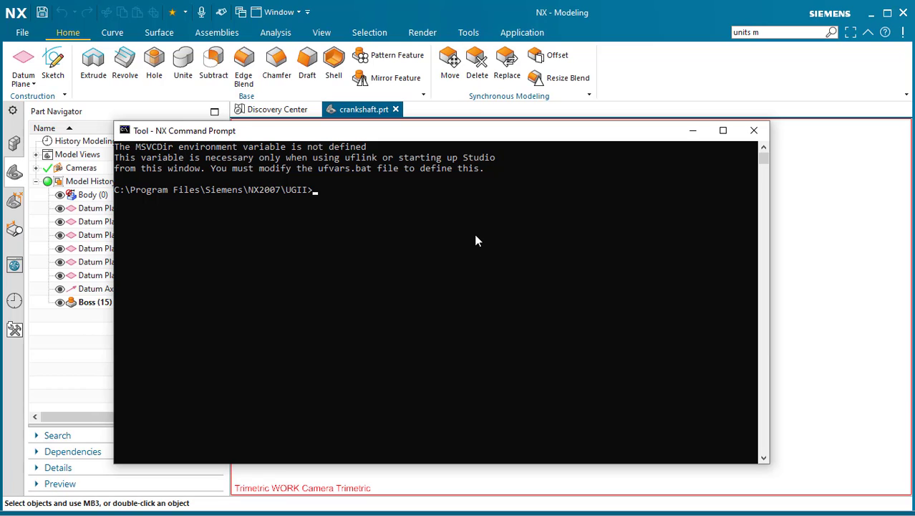
Move up from UGII to the NX2007 folder with cd.. and list its contents with dir
type("cd")
left_click(337, 222)
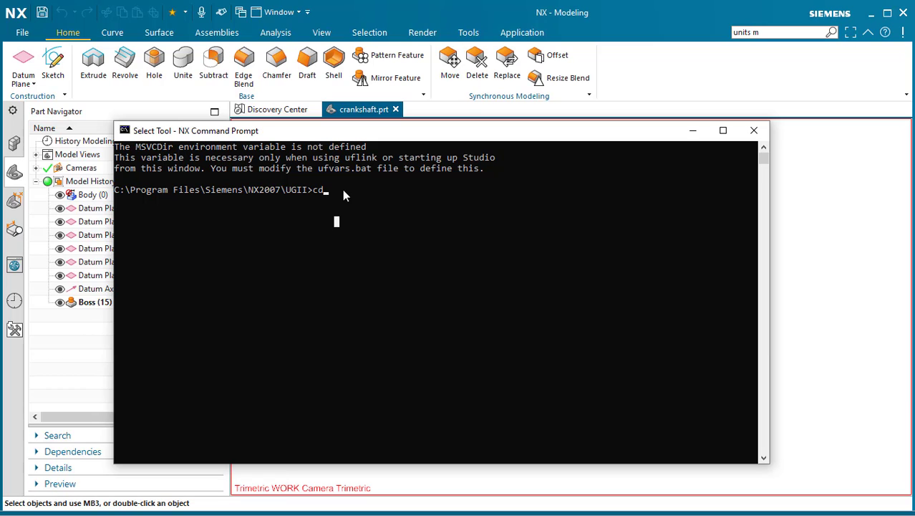
type("..")
key("Return")
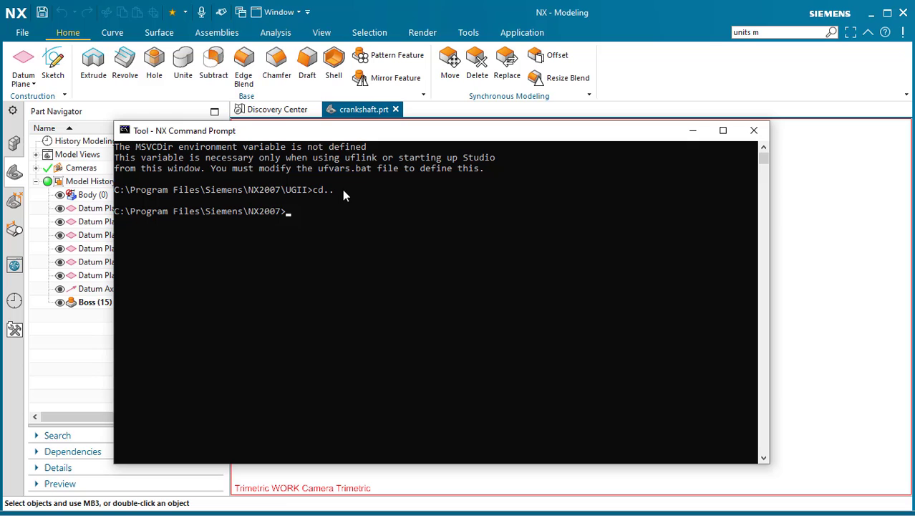
type("dir")
key("Return")
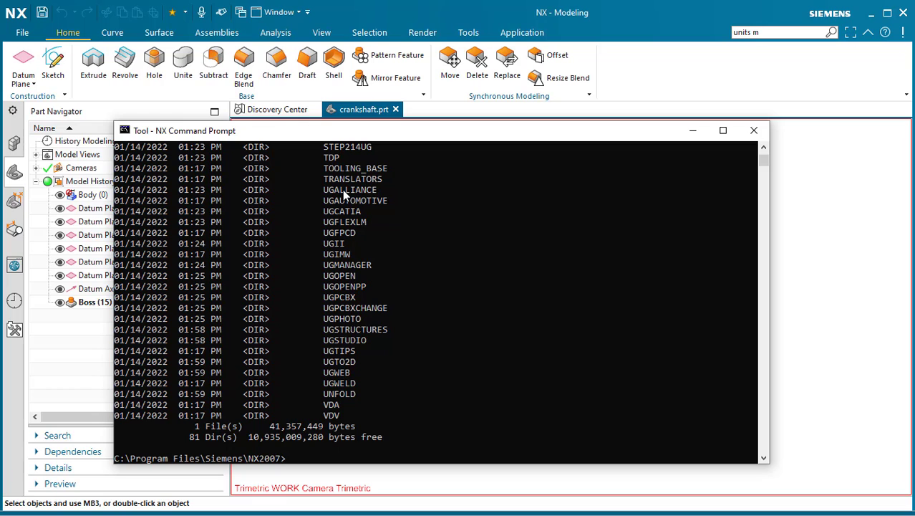
scroll(364, 249, "up", 5)
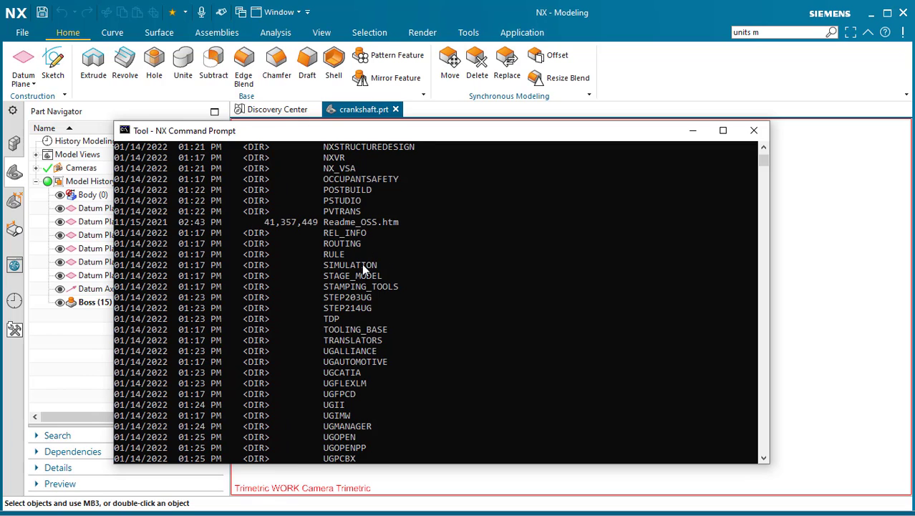
scroll(362, 263, "up", 7)
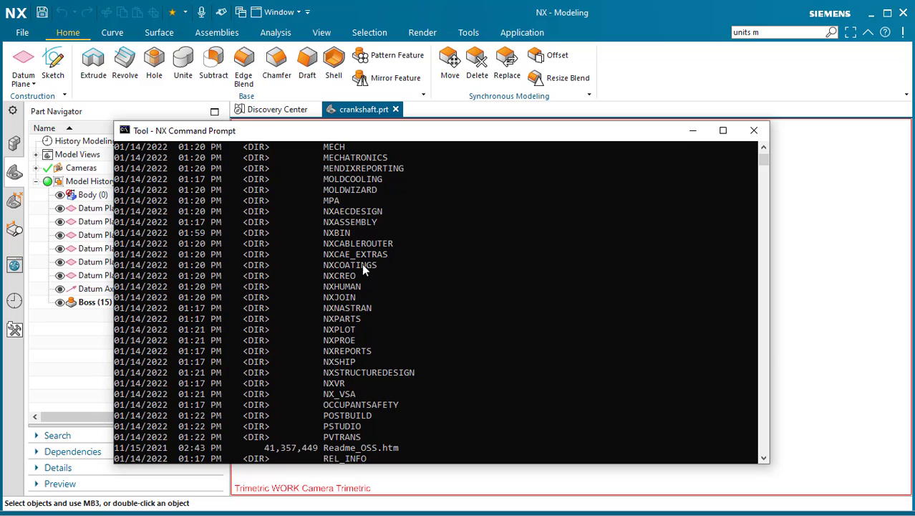
Change into the NXBIN folder with cd NXBIN, after briefly trying cd. and cd.
double_click(337, 233)
type("cd")
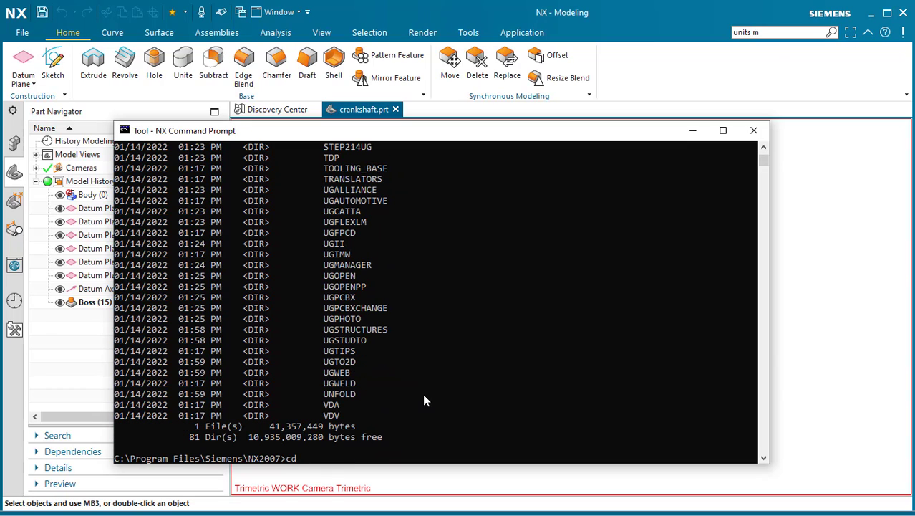
type(" NXBIN")
key("Return")
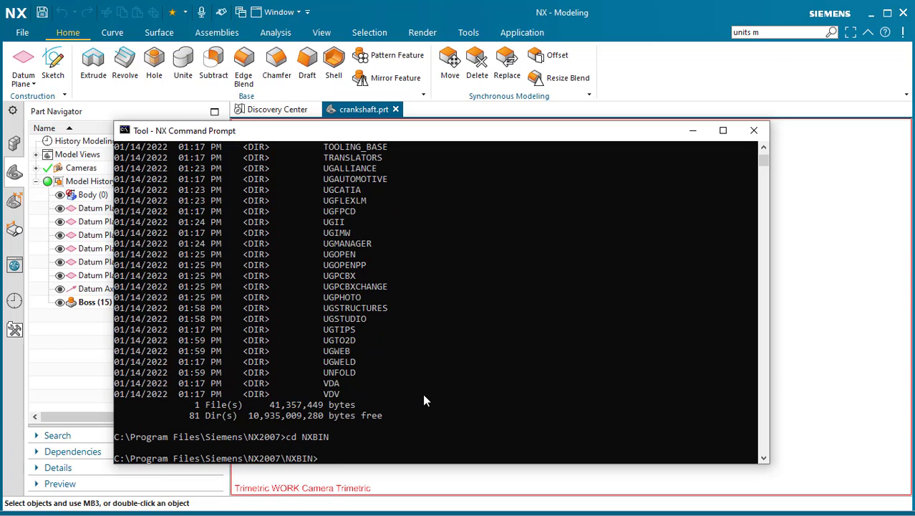
type("cd.")
key("Return")
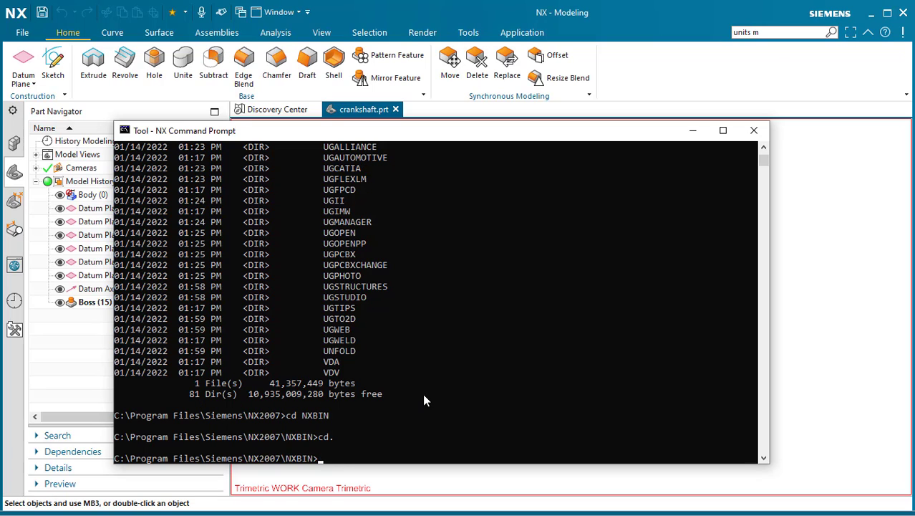
type("cd..")
key("Return")
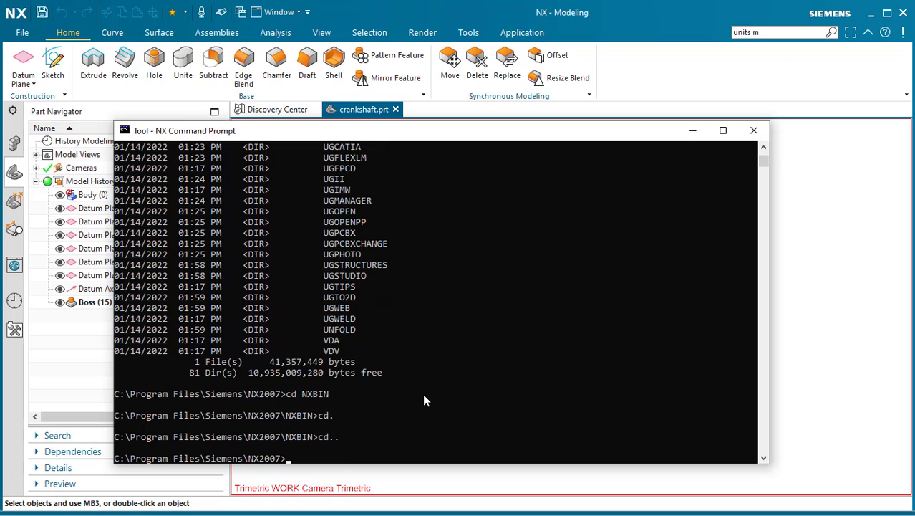
type("cd NXBIN")
key("Return")
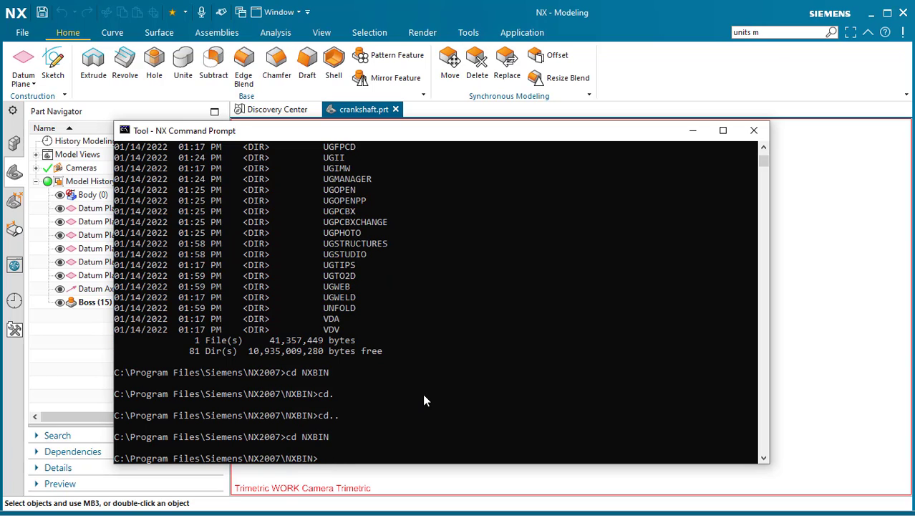
List the files inside NXBIN with dir and scroll to the ug_ utilities
type("dir")
key("Return")
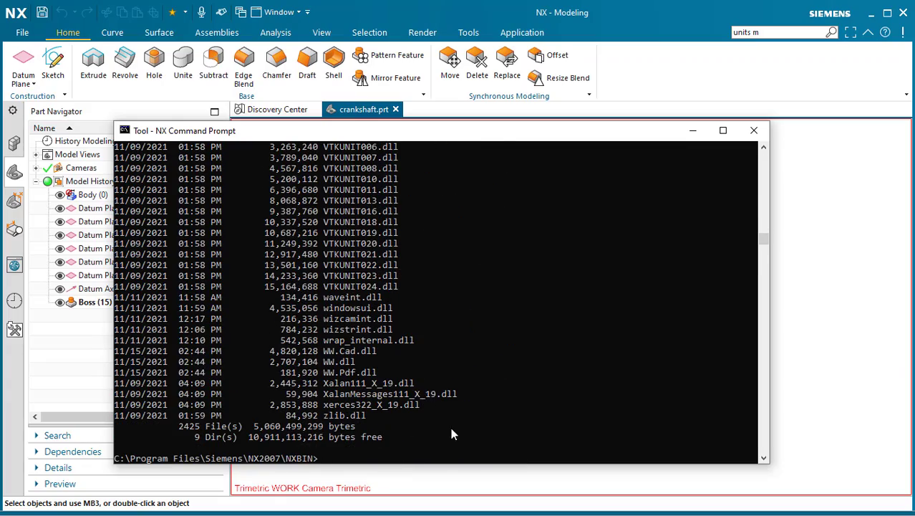
scroll(439, 345, "up", 4)
scroll(438, 343, "up", 8)
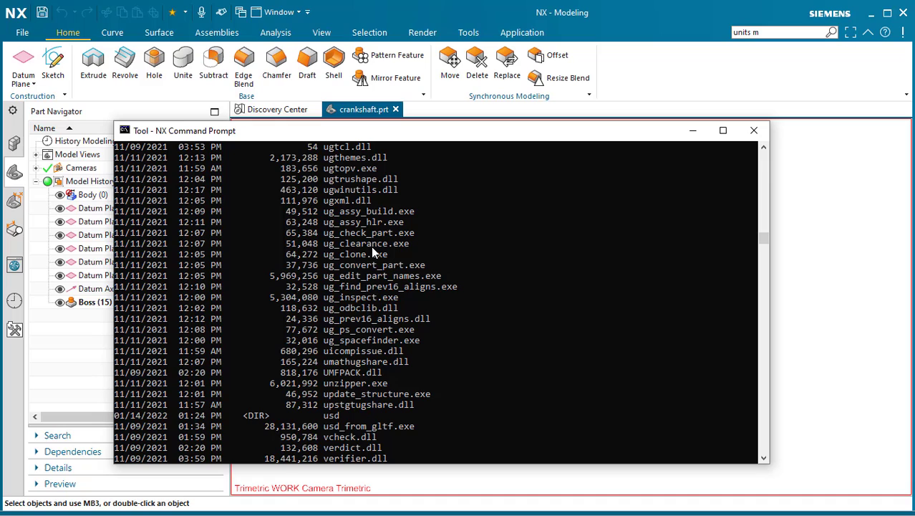
Highlight and copy the program name ug_convert_part.exe from the listing
left_click(326, 267)
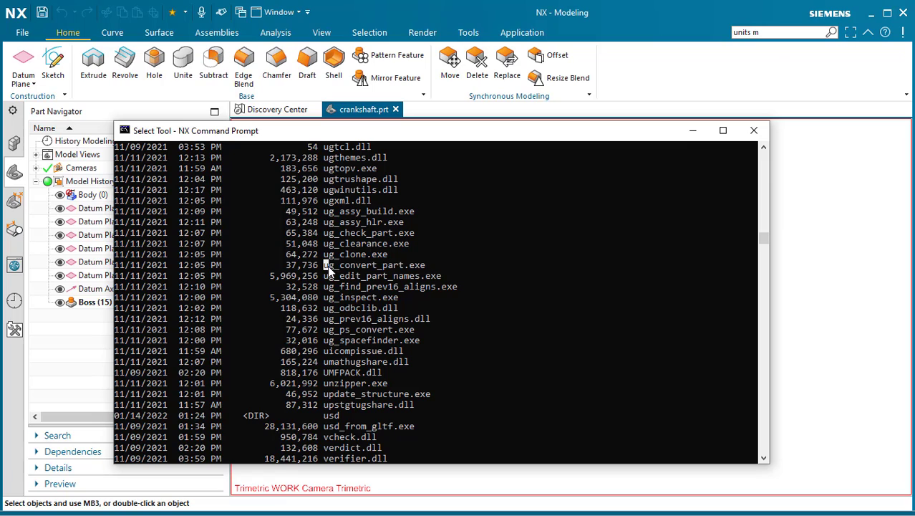
left_click_drag(328, 267, 422, 270)
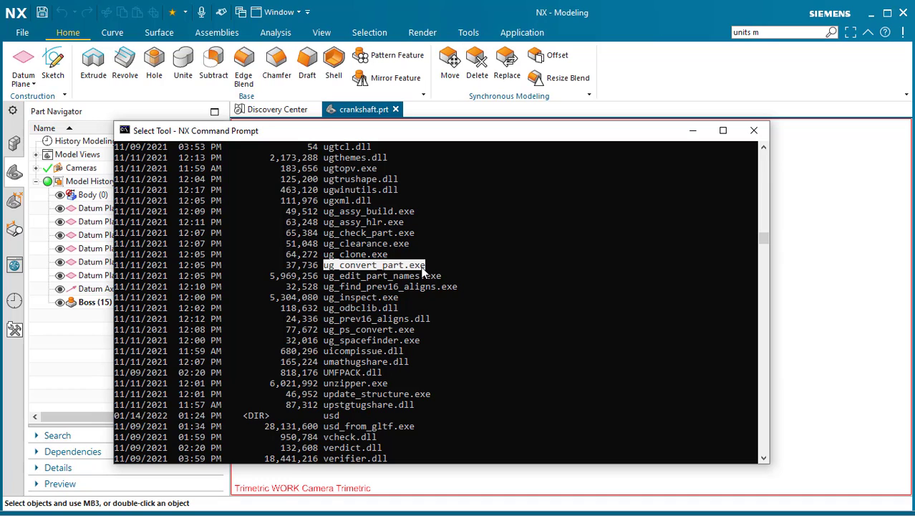
right_click(422, 269)
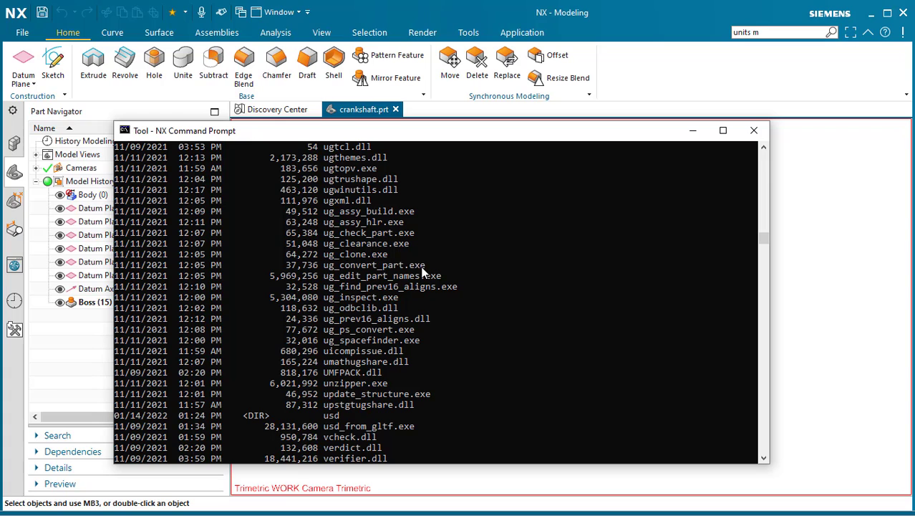
Close the crankshaft.prt part and exit NX
left_click(396, 110)
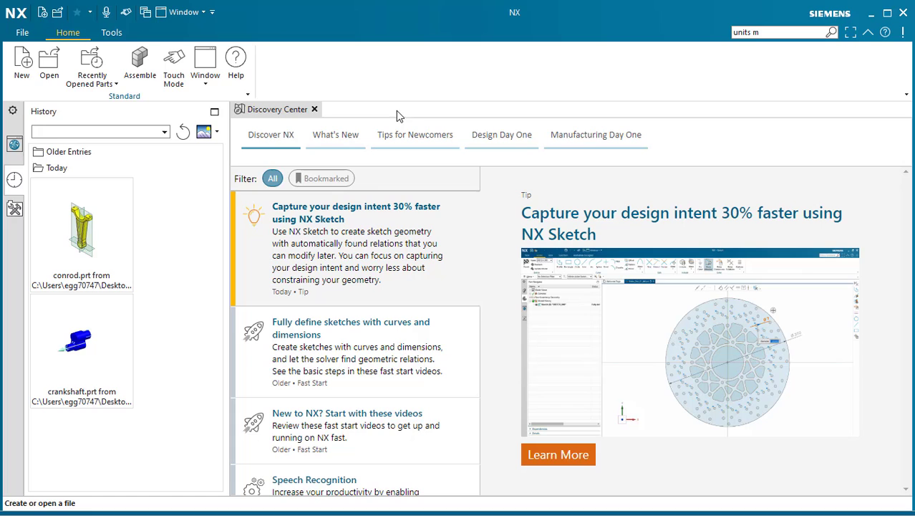
left_click(903, 16)
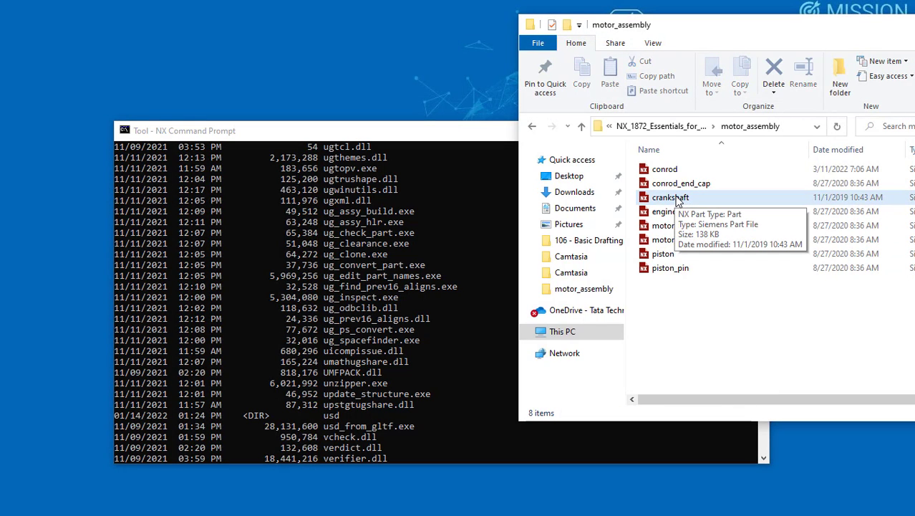
Build the command ug_convert_part.exe -in followed by crankshaft.prt's full path, dragged in from motor_assembly
left_click(353, 256)
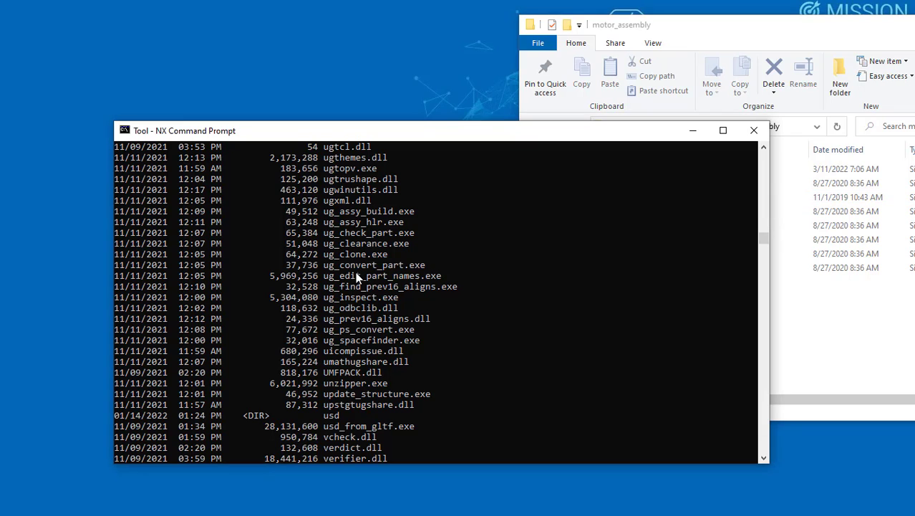
scroll(355, 271, "down", 6)
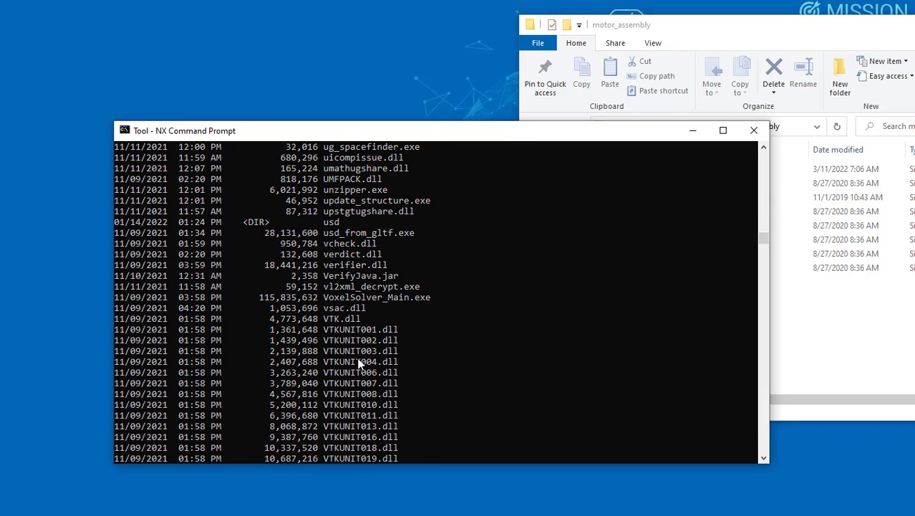
scroll(356, 357, "down", 7)
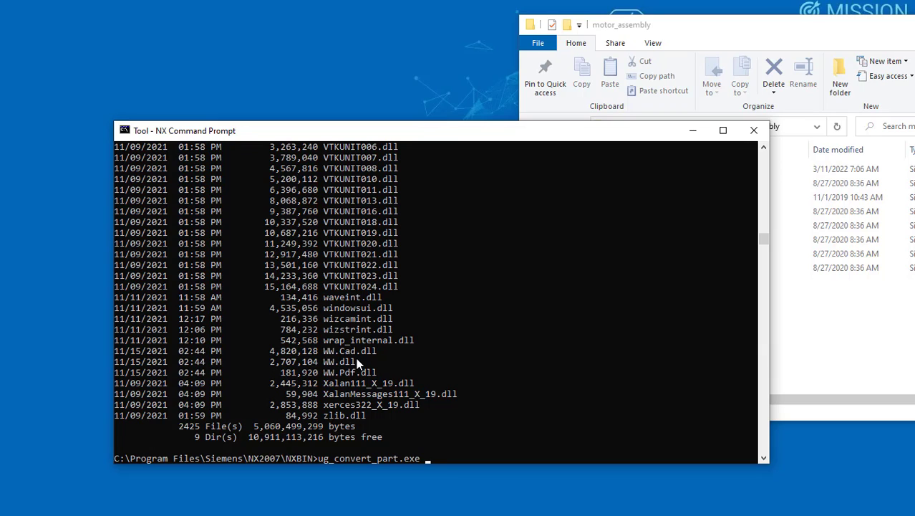
type("-in")
left_click(850, 361)
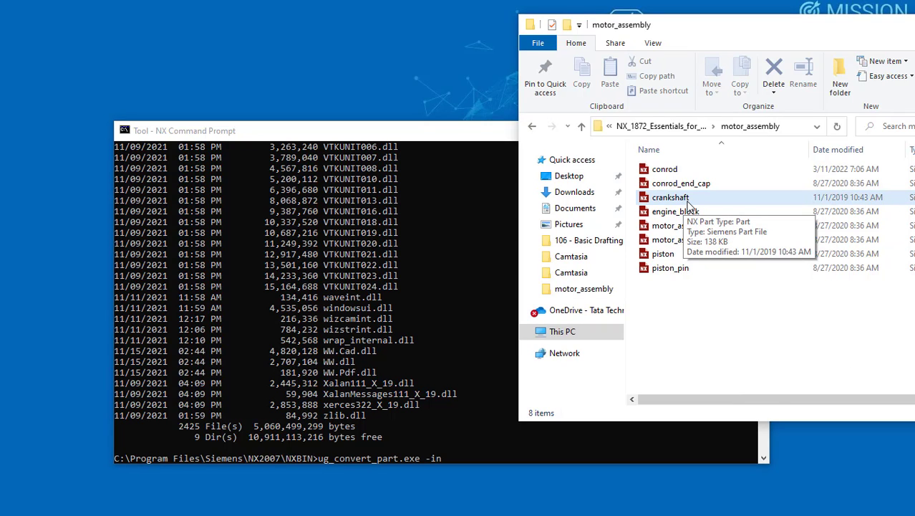
left_click_drag(689, 205, 459, 462)
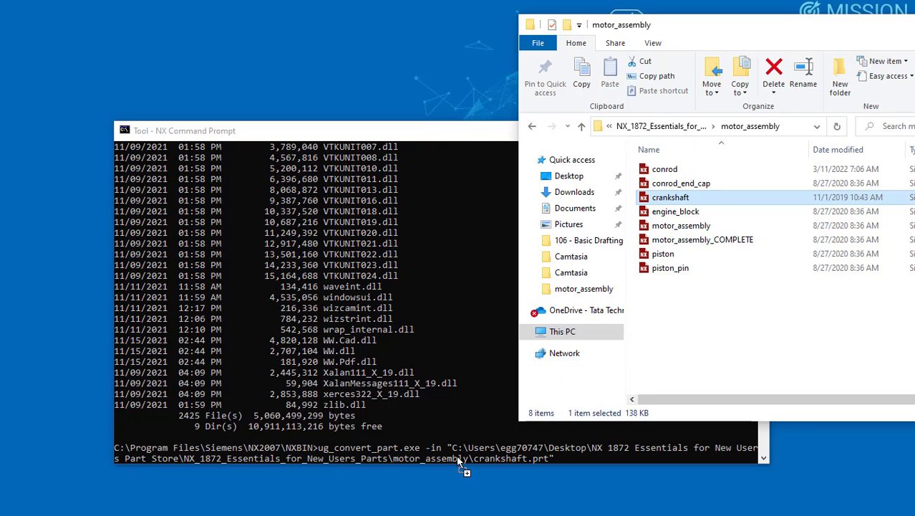
left_click(487, 430)
Run ug_convert_part on crankshaft.prt, getting 1 file converted and 0 failed
left_click(556, 459)
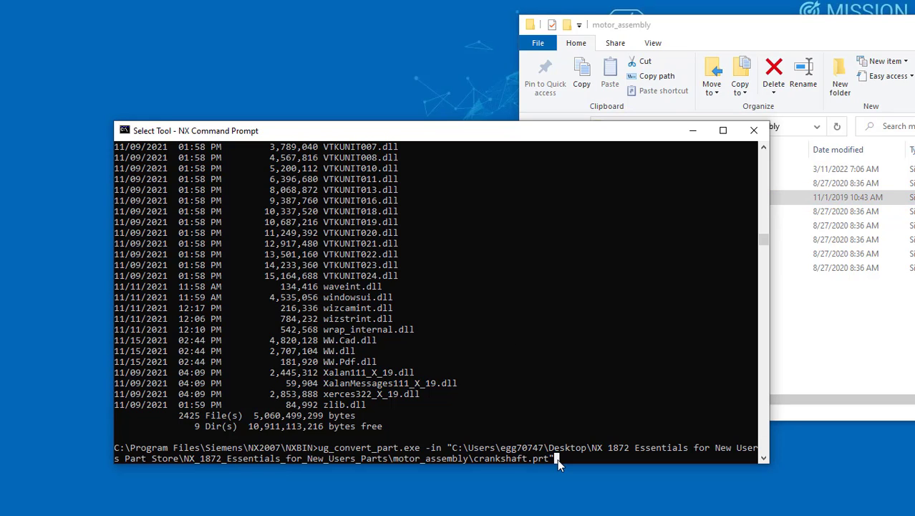
key("Escape")
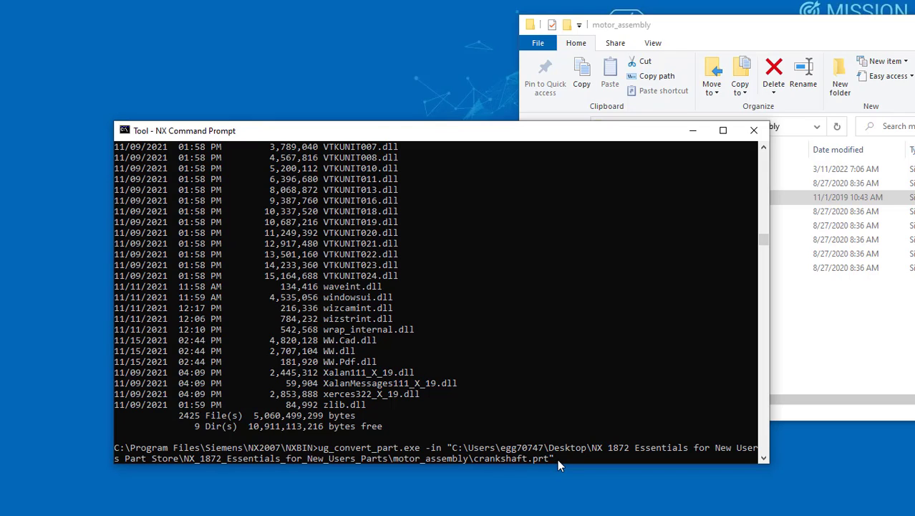
key("Return")
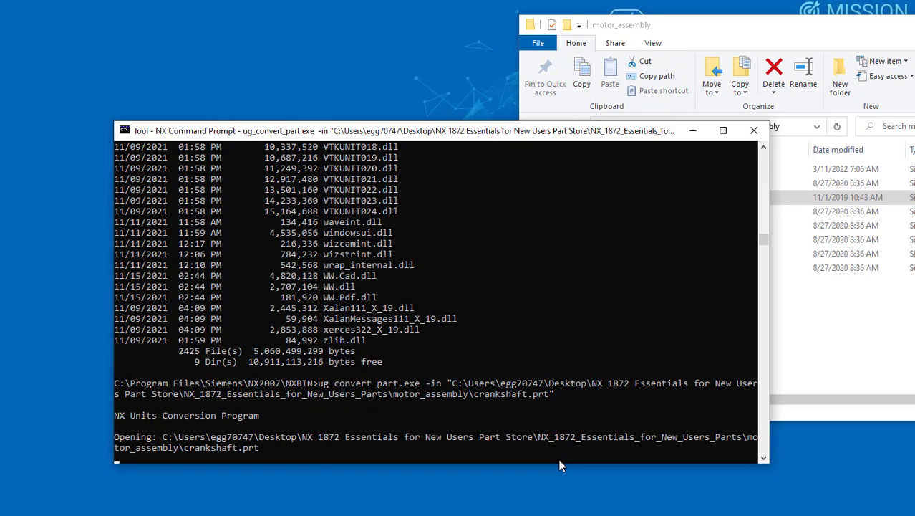
key("Return")
key("Return")
key("Return")
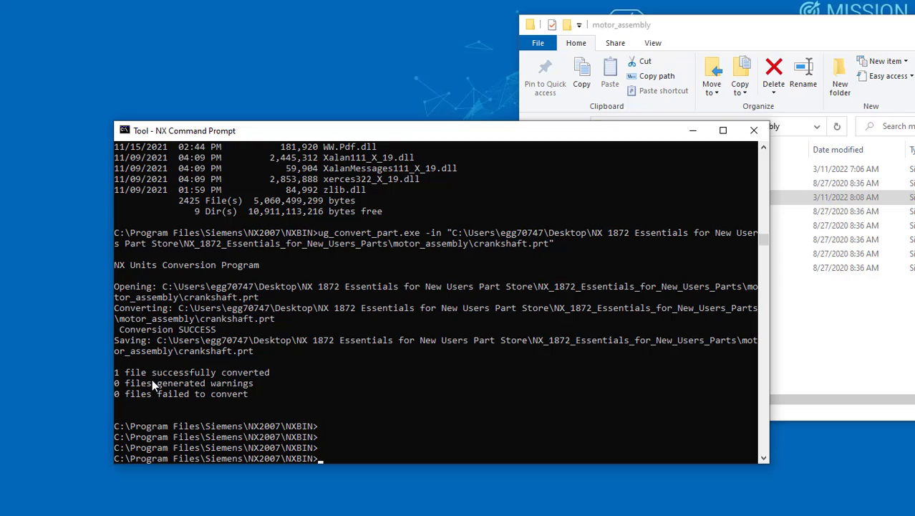
left_click(863, 334)
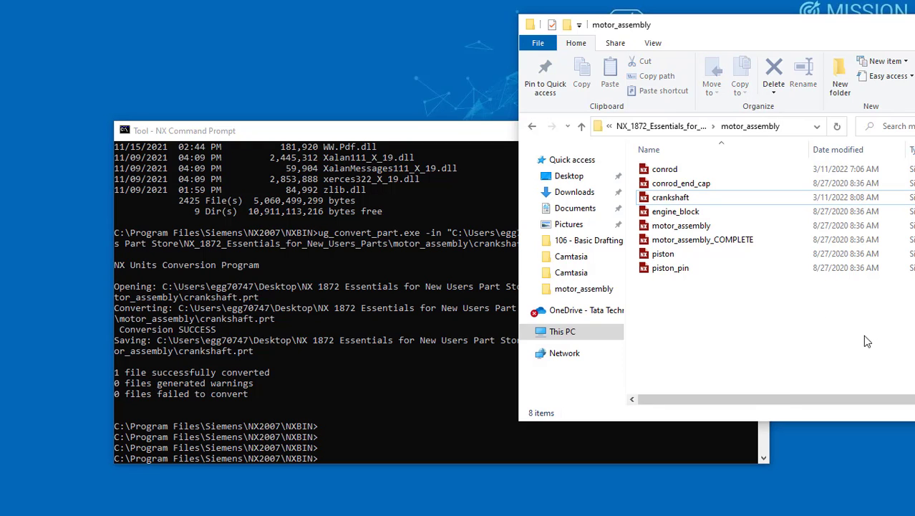
Reopen crankshaft.prt and confirm its Displayed Part properties show Units = Inches, then cancel
left_click(669, 199)
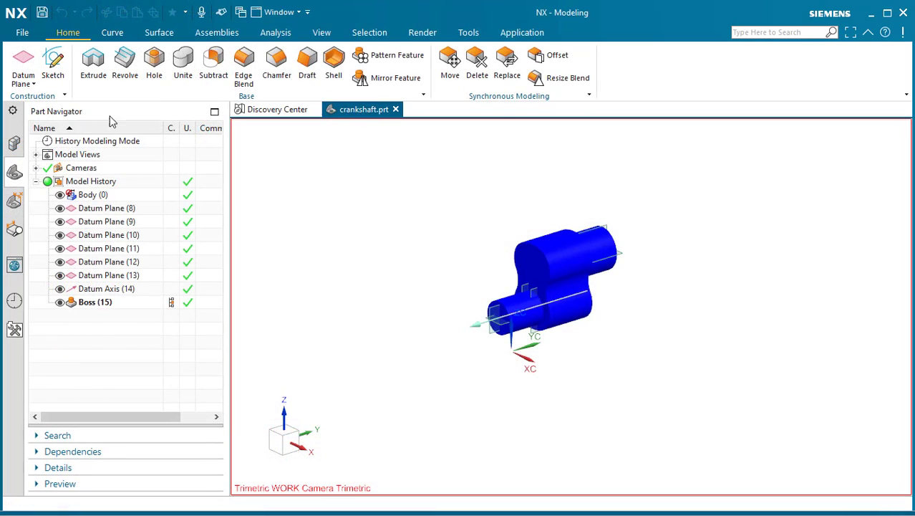
left_click(23, 33)
left_click(44, 314)
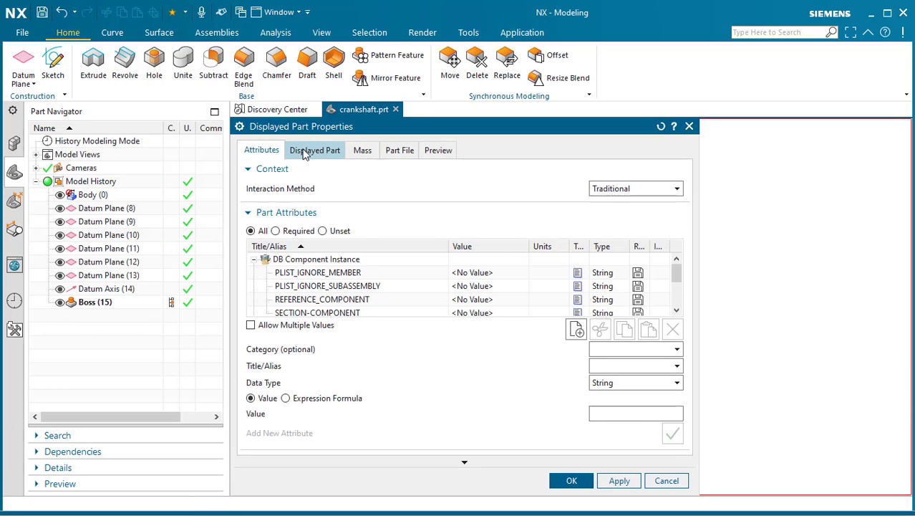
left_click(306, 152)
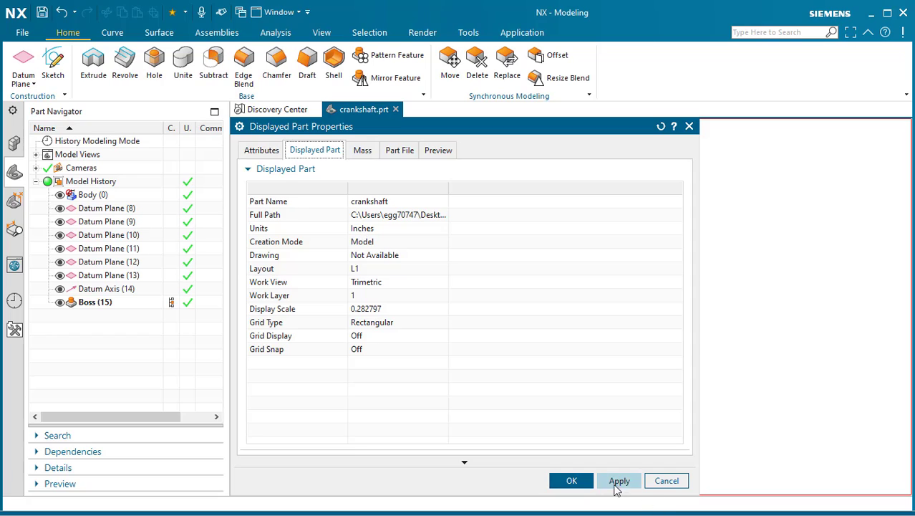
left_click(666, 482)
left_click(749, 35)
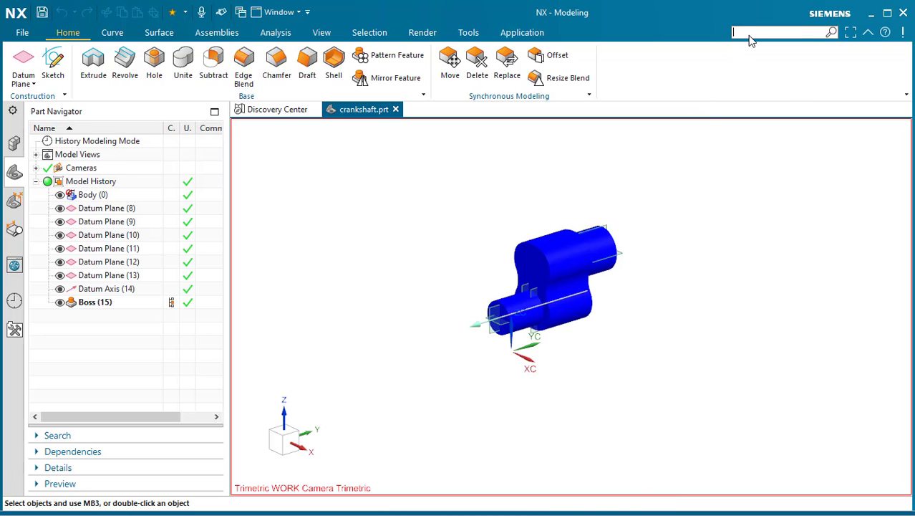
type("units")
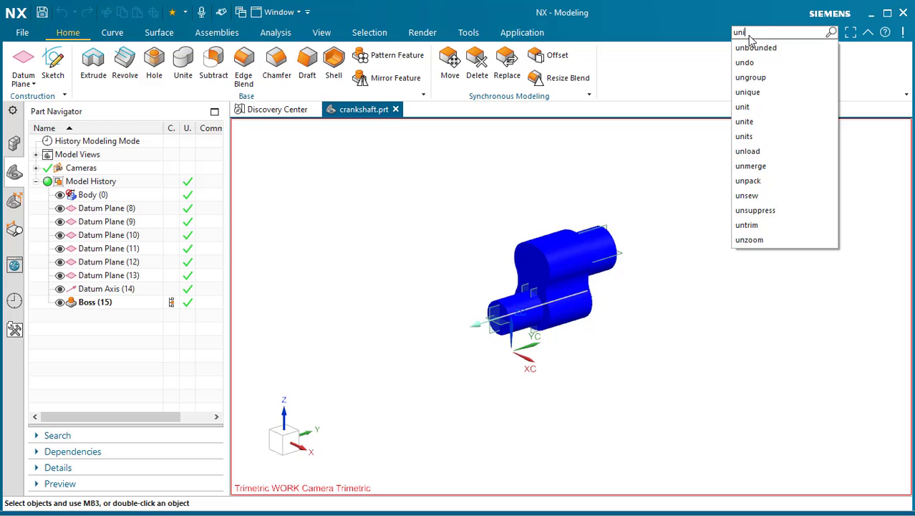
left_click(788, 109)
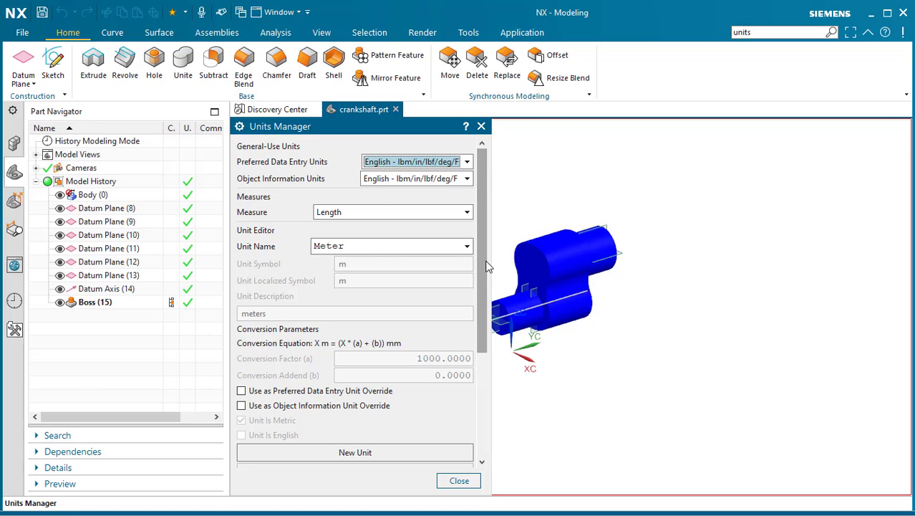
left_click(467, 246)
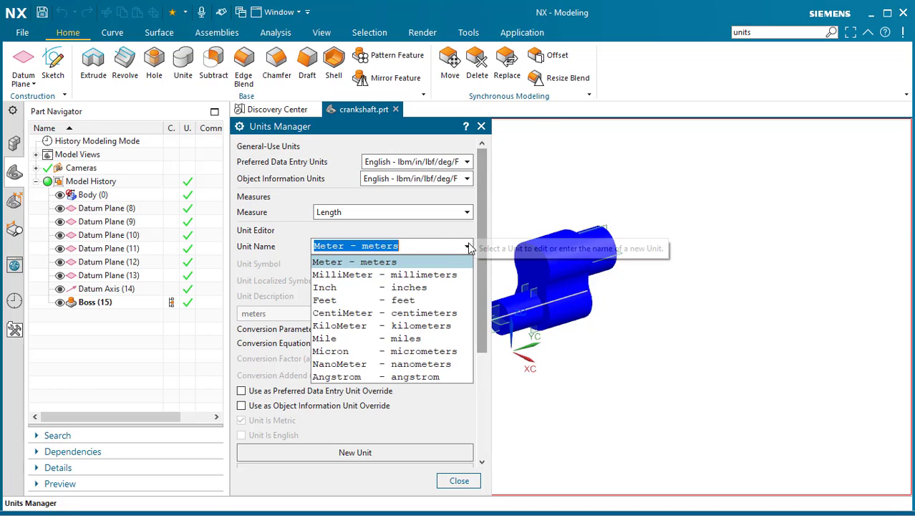
left_click(360, 288)
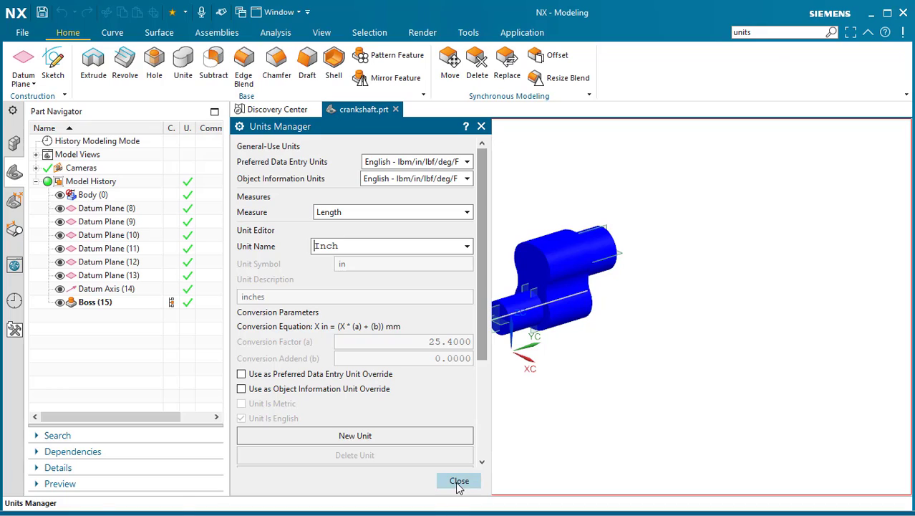
left_click(455, 482)
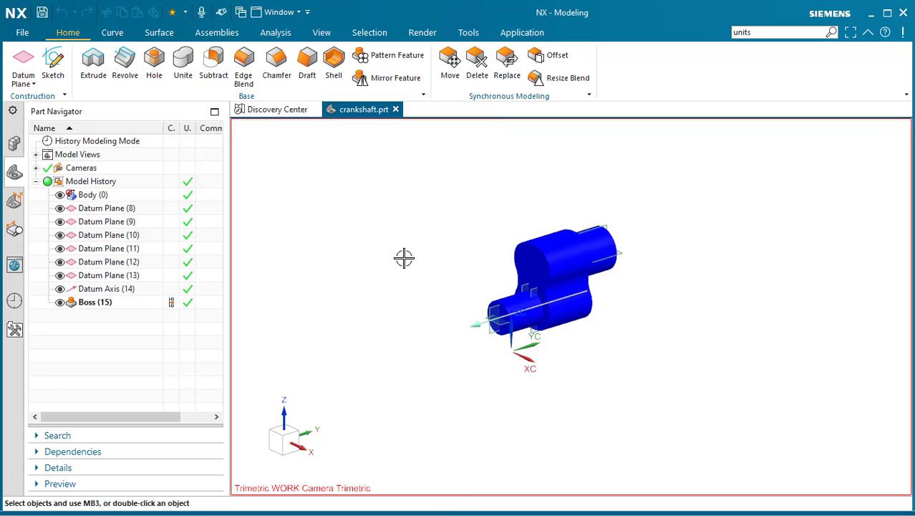